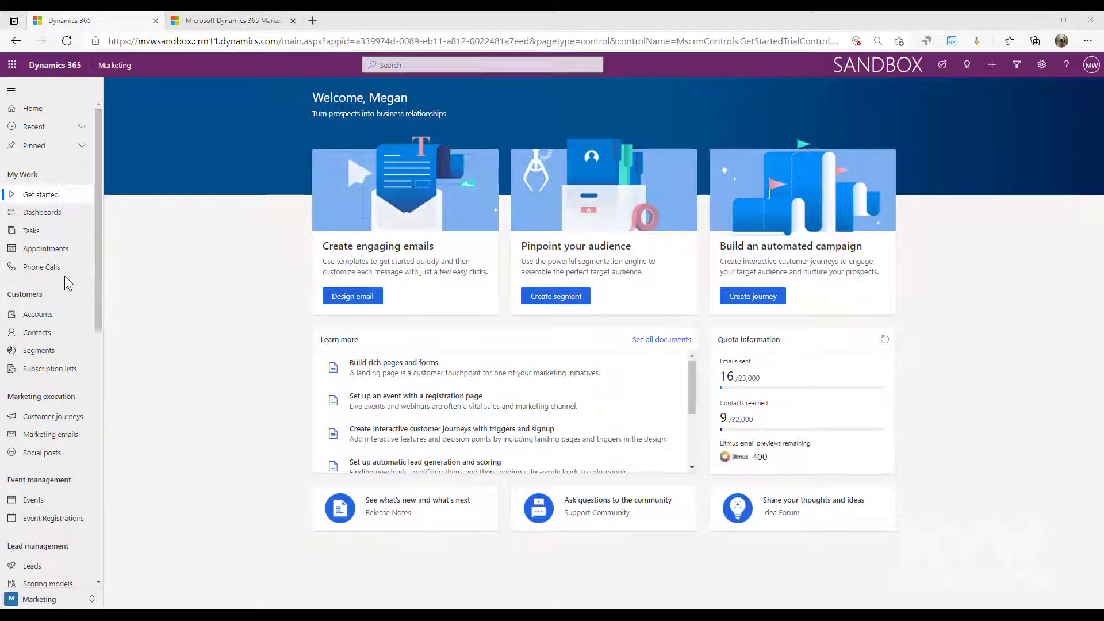
Scroll the sitemap down to Internet marketing and open the Marketing websites list
scroll(71, 284, "down", 4)
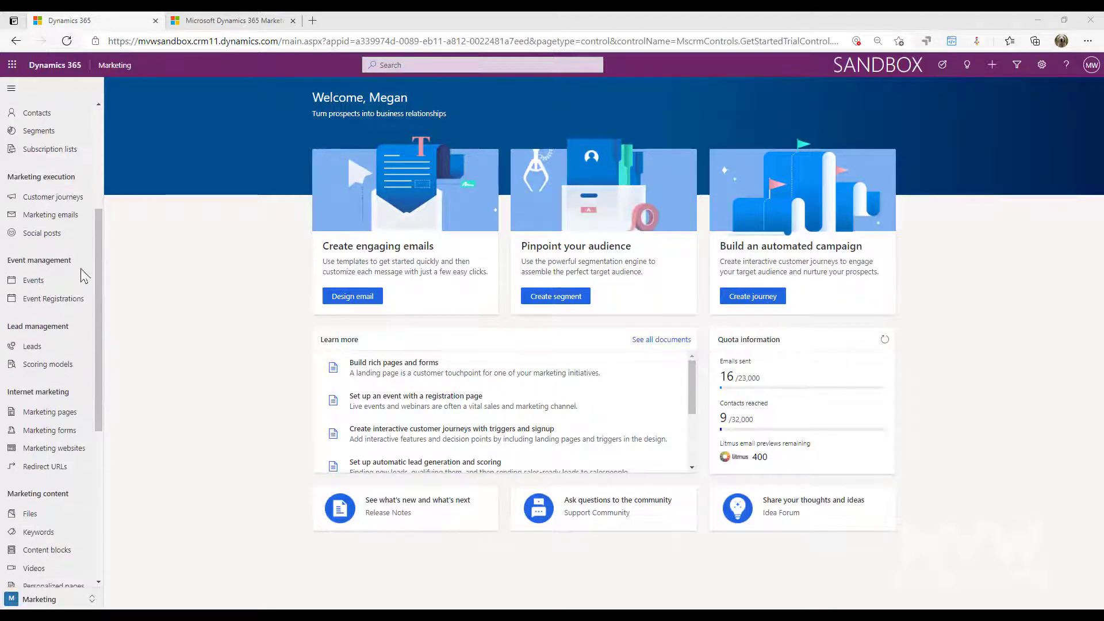
scroll(80, 287, "down", 3)
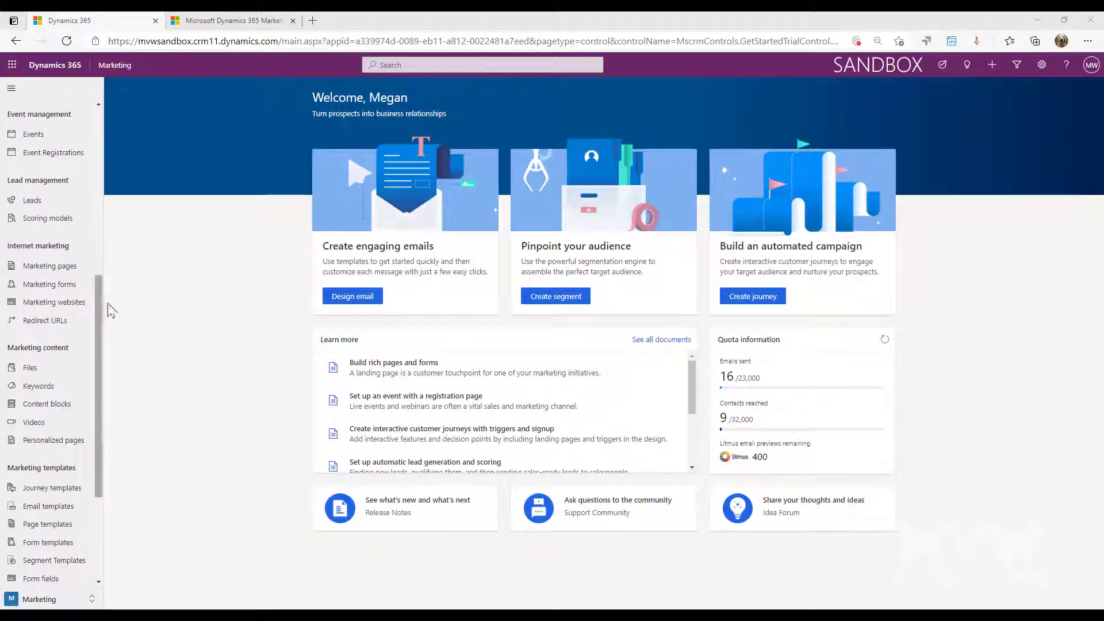
left_click(68, 303)
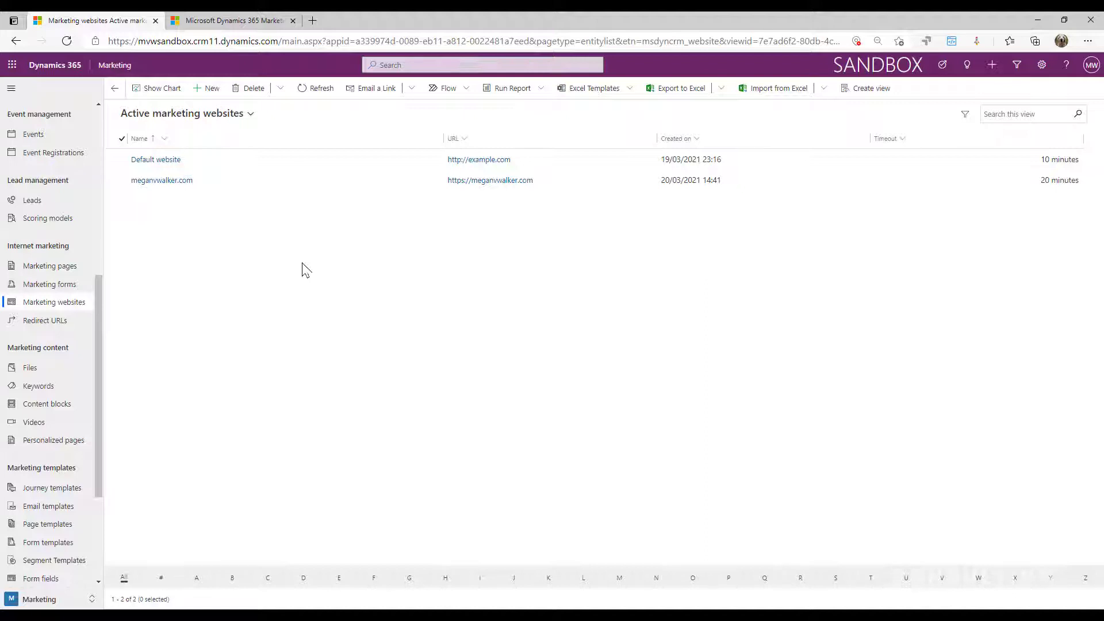
Create a new blank marketing website record from the websites list
left_click(210, 91)
left_click(220, 160)
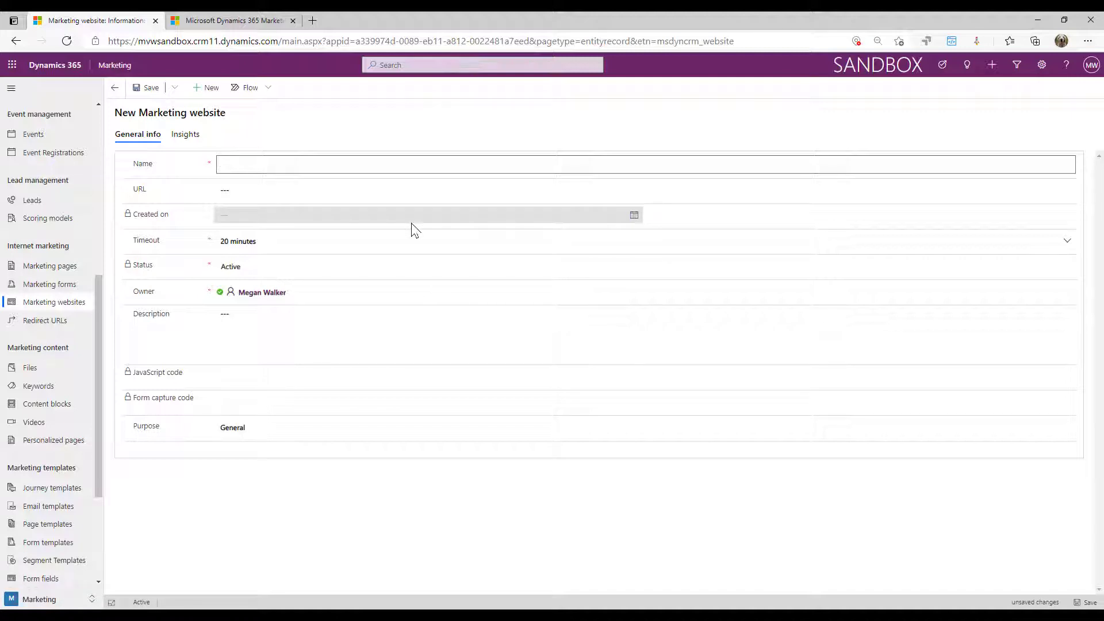
type("The UP Podcast")
key("Tab")
type("http")
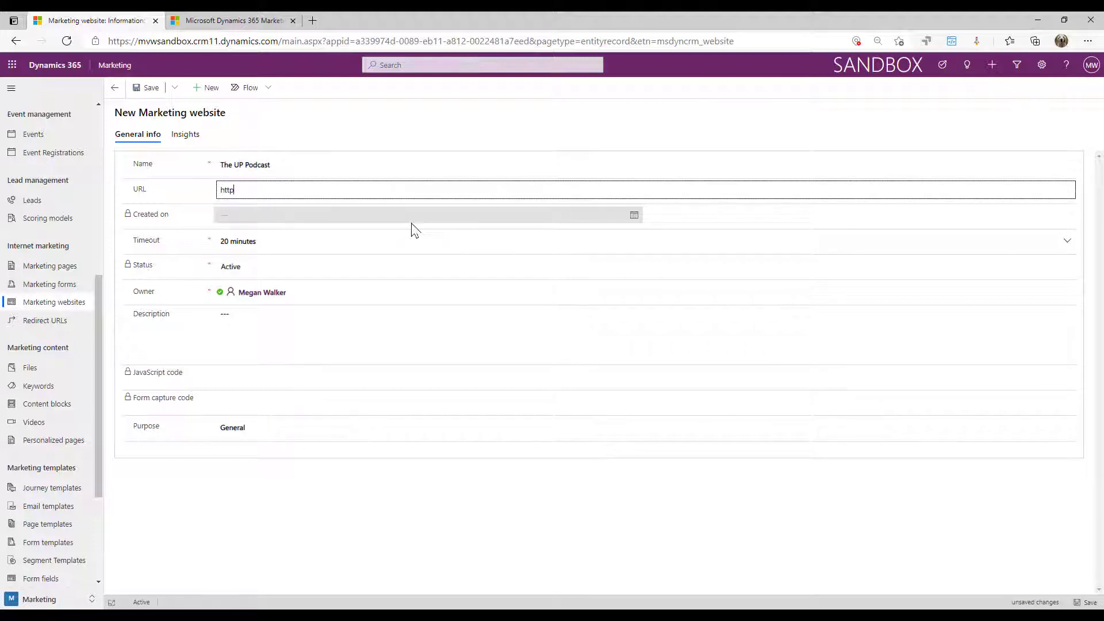
type("s://theuppodcast.com")
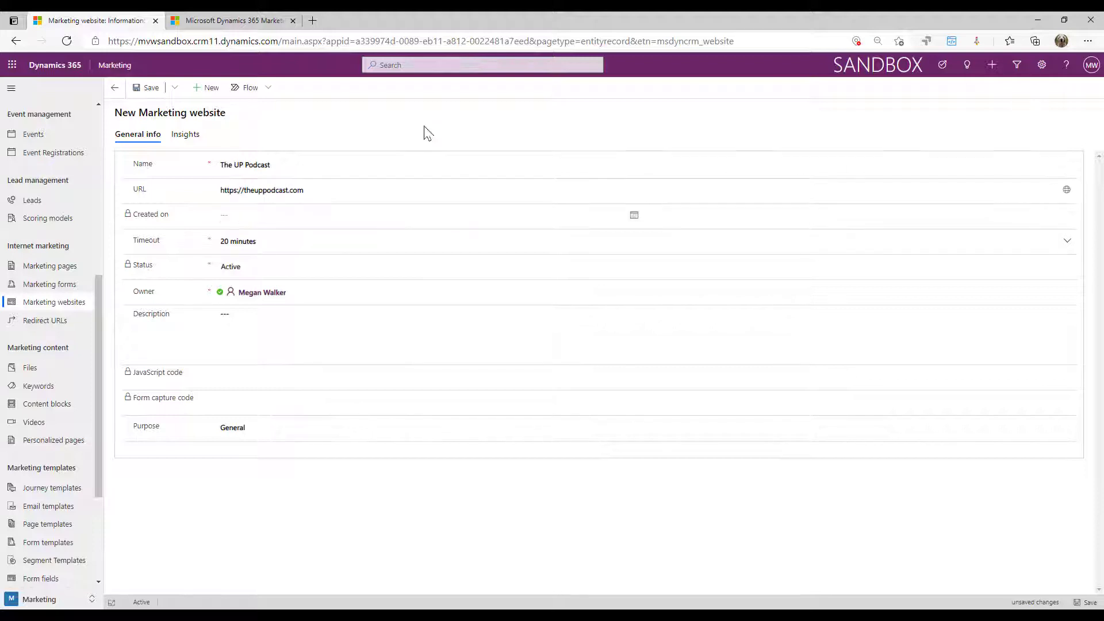
left_click(147, 87)
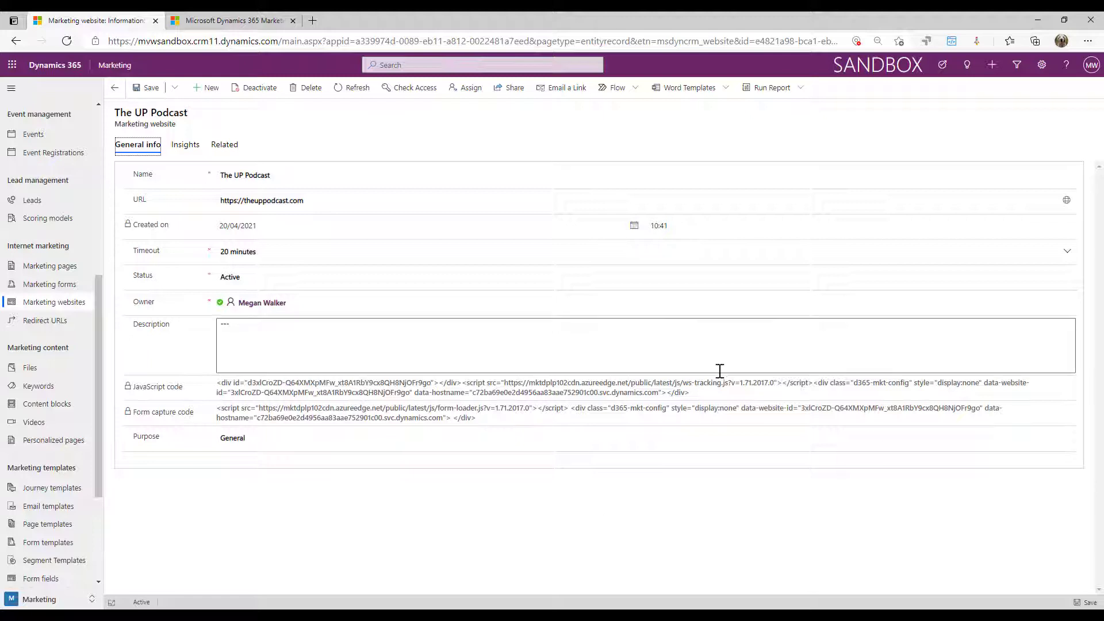
Highlight the entire generated JavaScript tracking script for The UP Podcast
left_click_drag(718, 394, 201, 398)
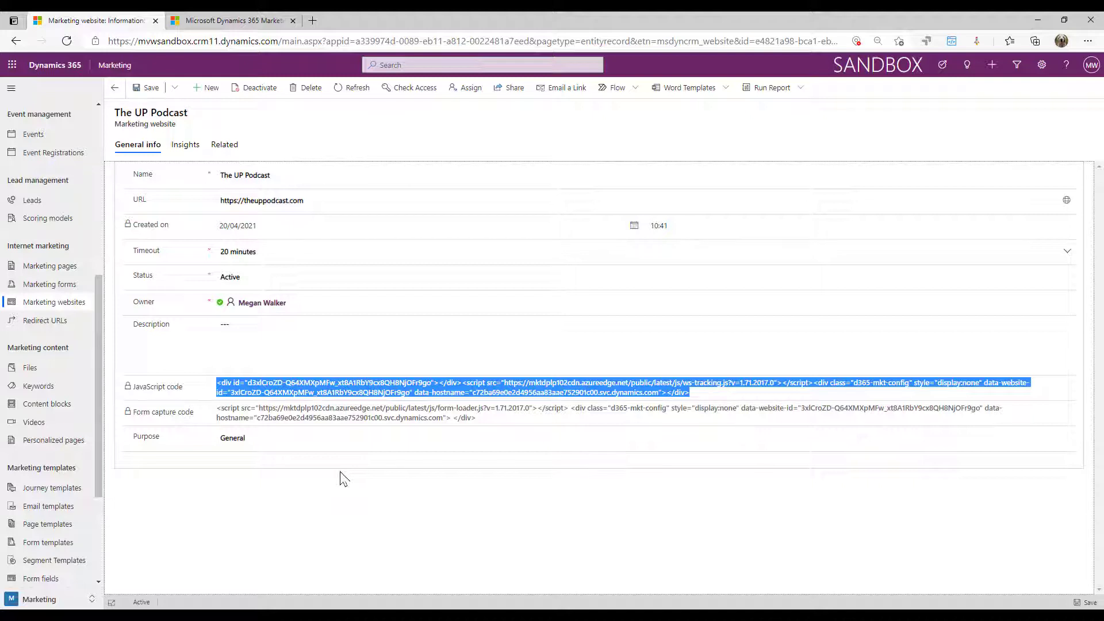
left_click(364, 248)
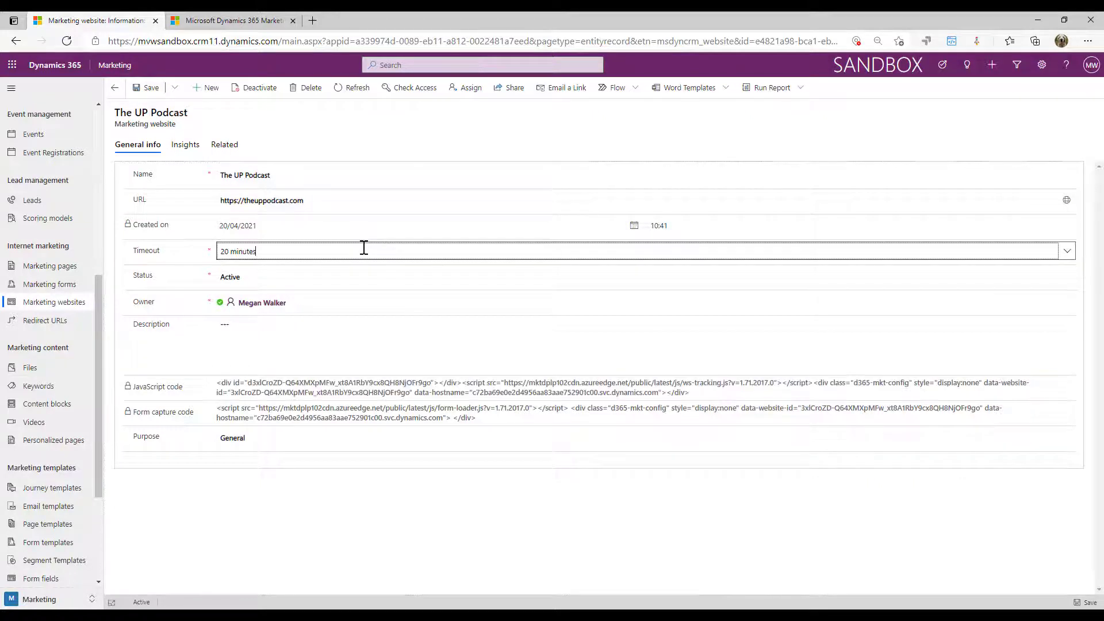
left_click(1067, 252)
scroll(596, 322, "down", 5)
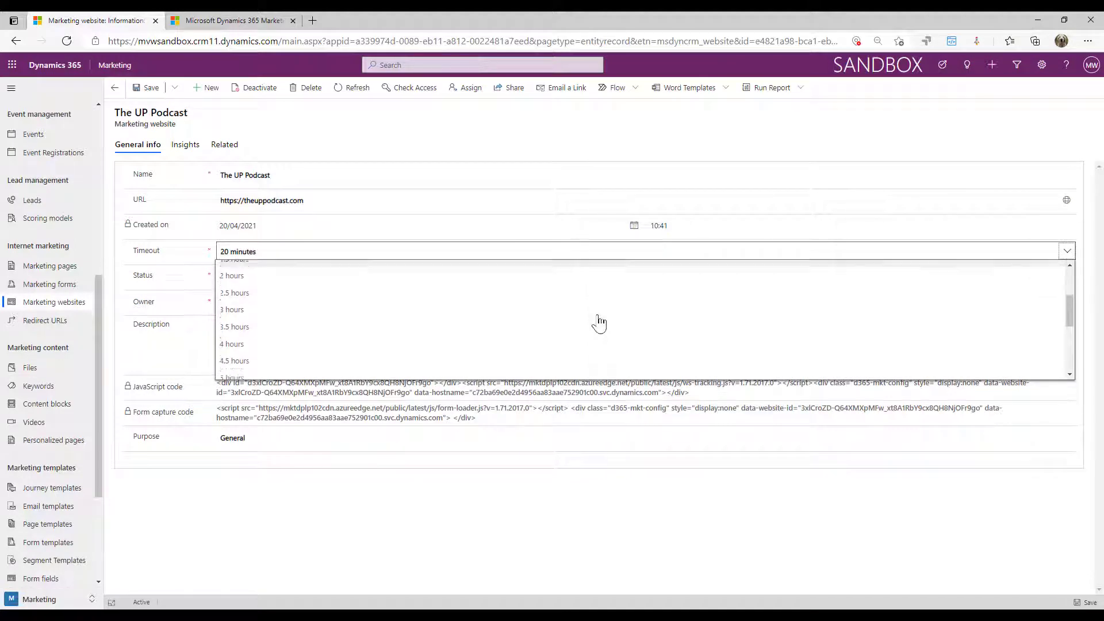
scroll(599, 324, "down", 2)
scroll(599, 324, "up", 7)
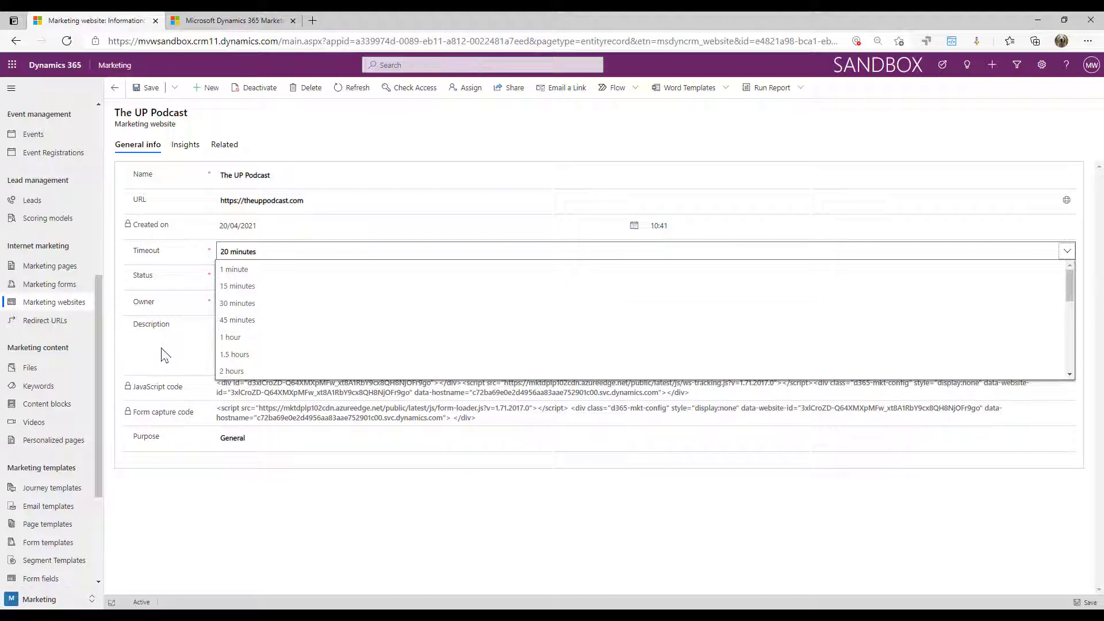
left_click(806, 571)
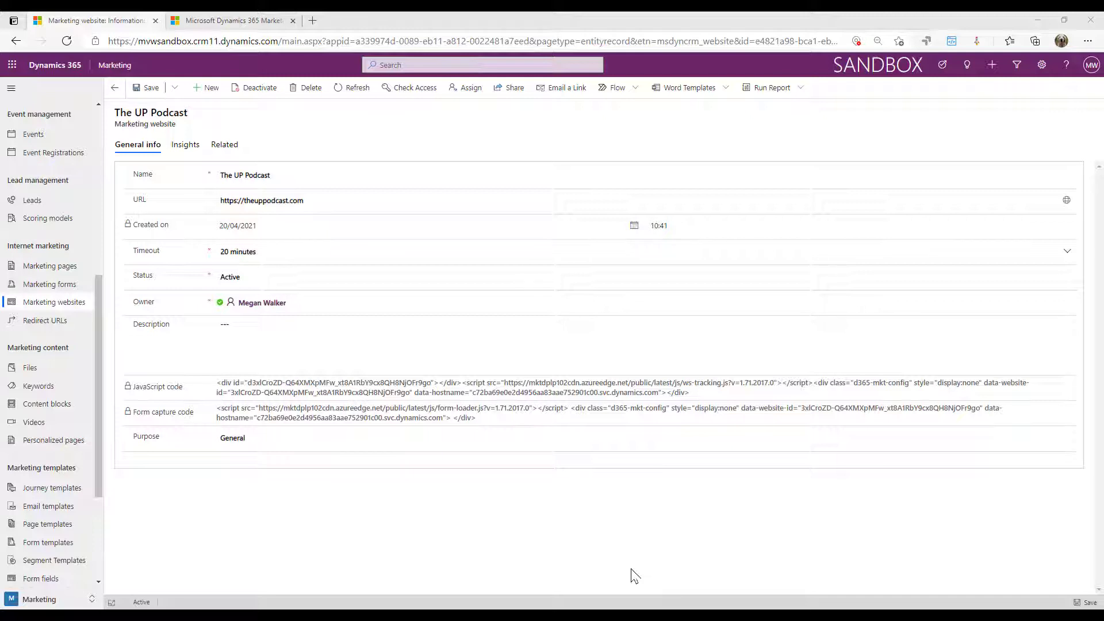
Reselect the JavaScript tracking code, then return to the Active marketing websites list
left_click_drag(690, 393, 212, 385)
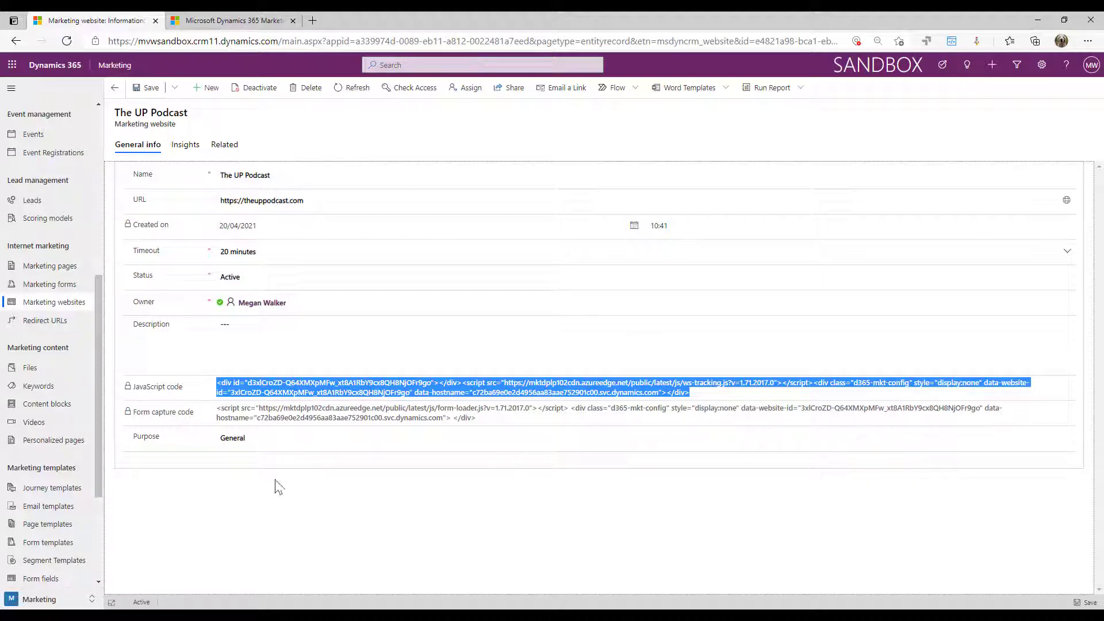
left_click(69, 302)
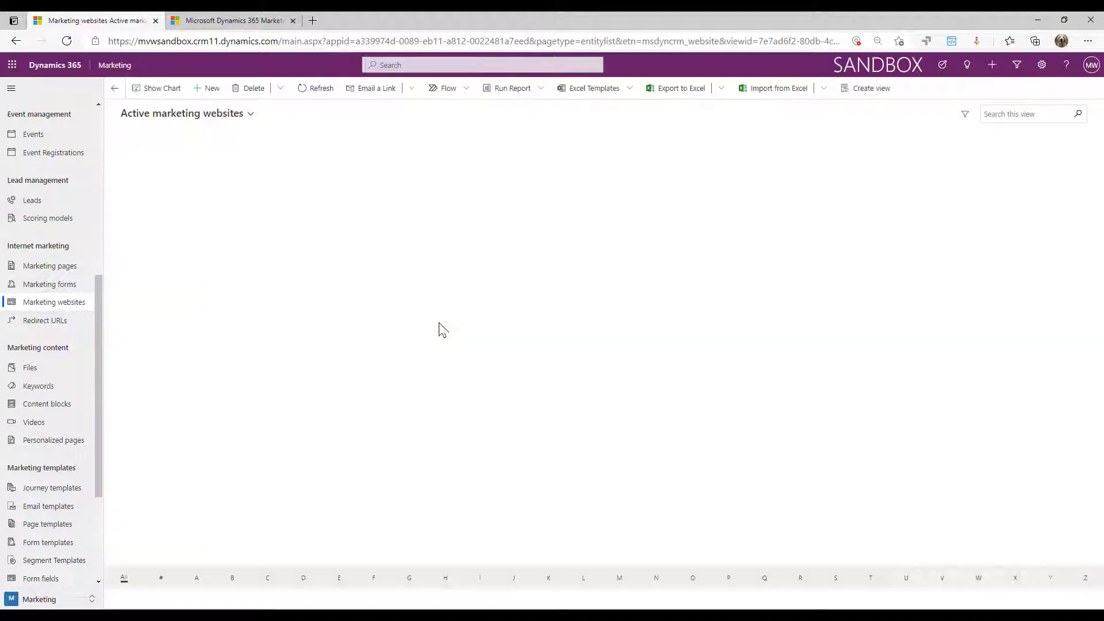
Open the existing website record and view its Insights: top 10 pages and location map
left_click(162, 181)
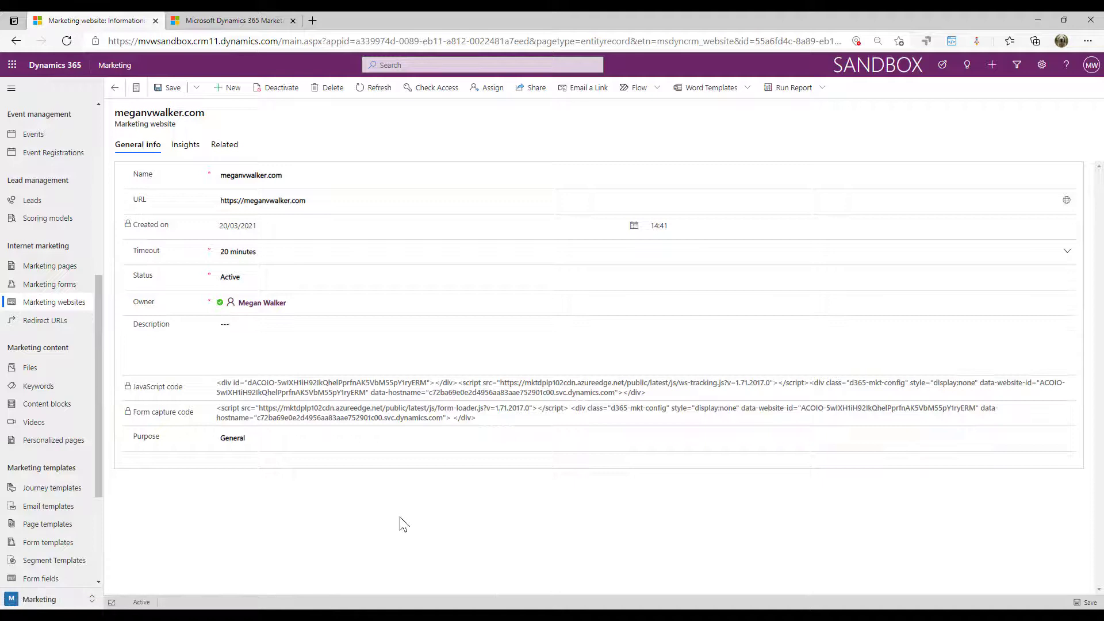
left_click(185, 145)
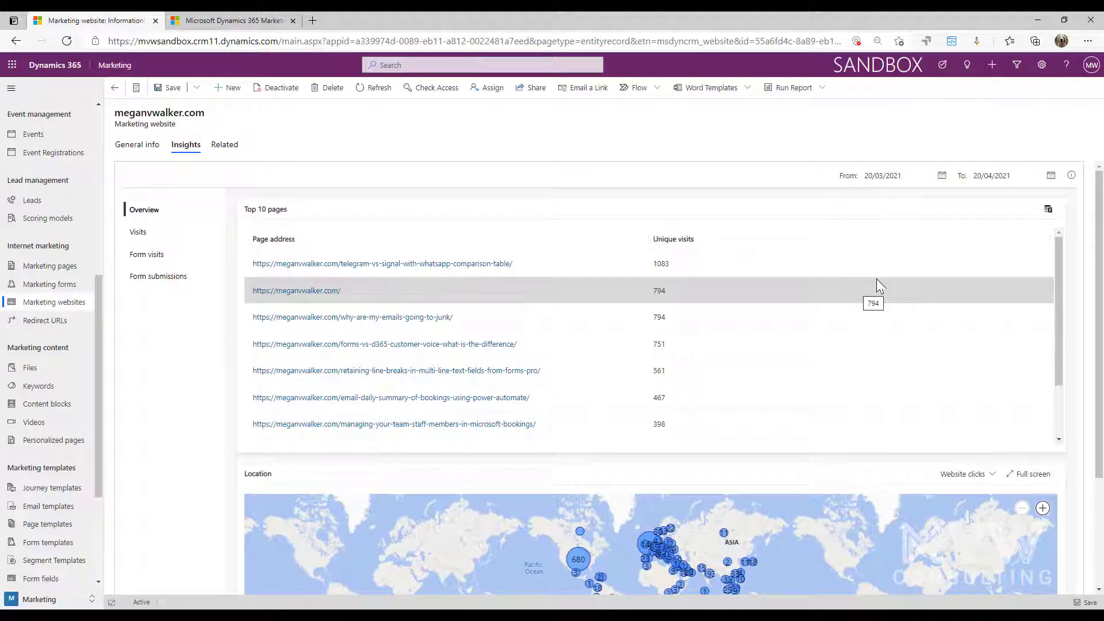
Switch the Location card's map measure from Website clicks to Website visits
scroll(877, 287, "down", 2)
scroll(880, 284, "down", 3)
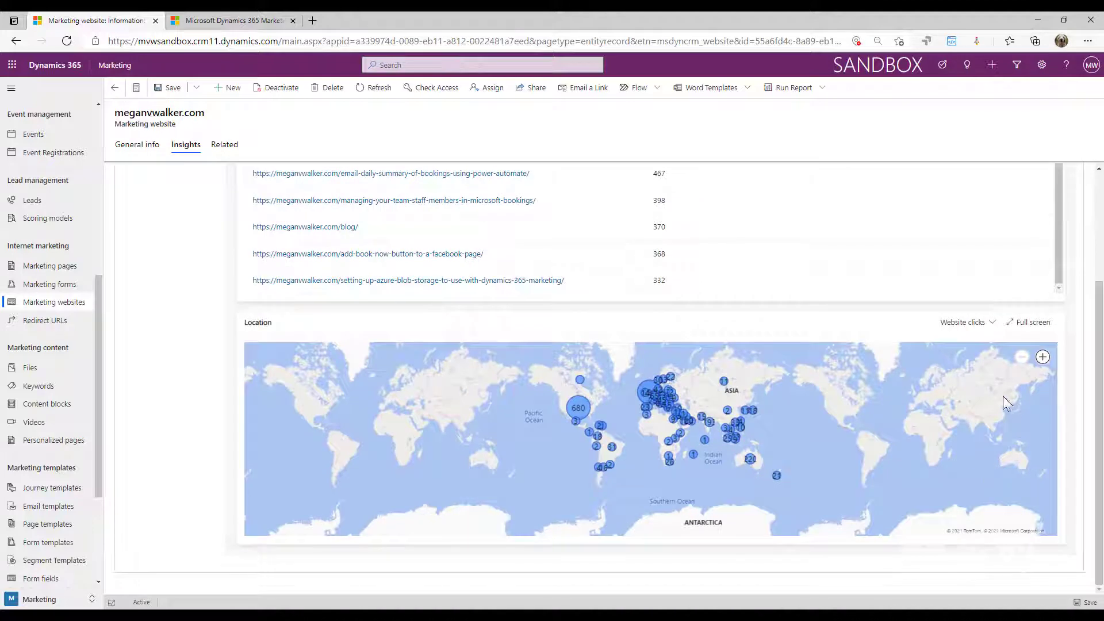
left_click(984, 322)
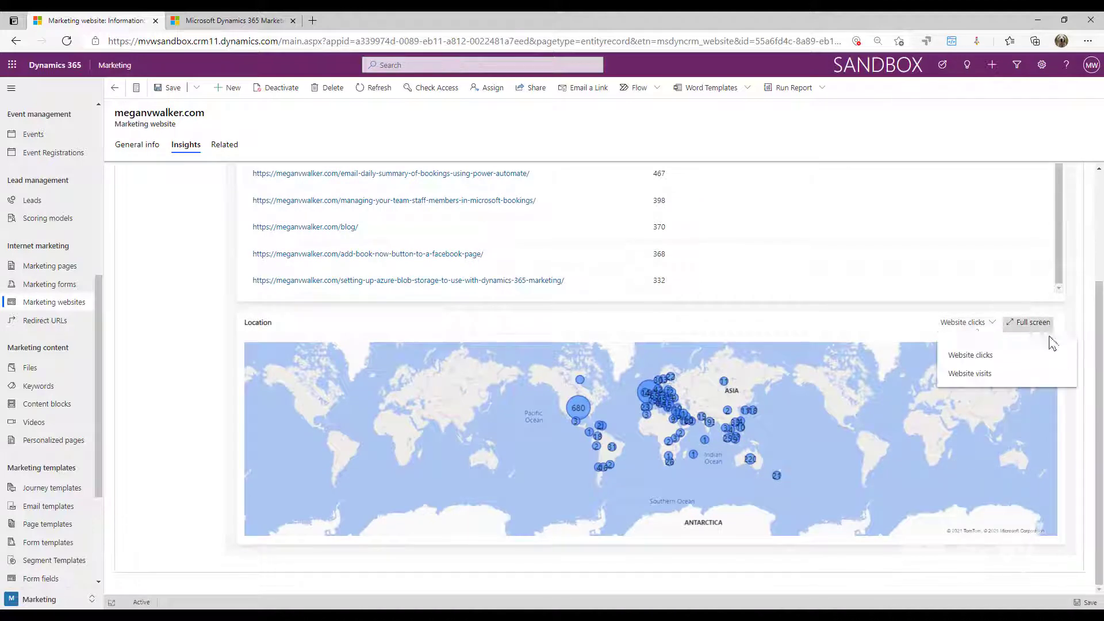
left_click(982, 373)
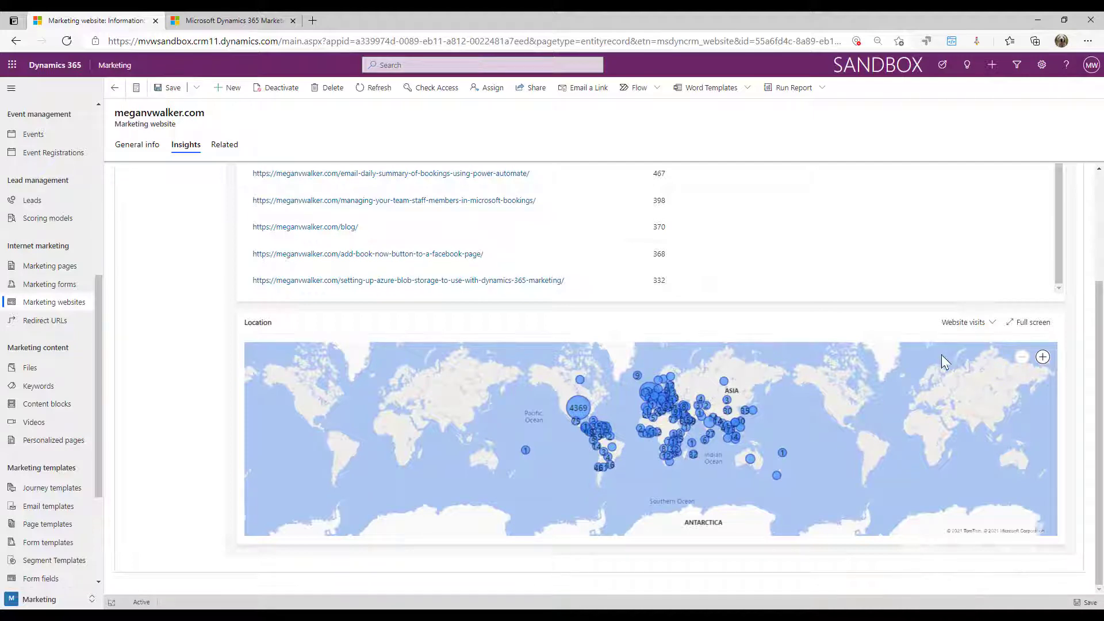
left_click(1029, 322)
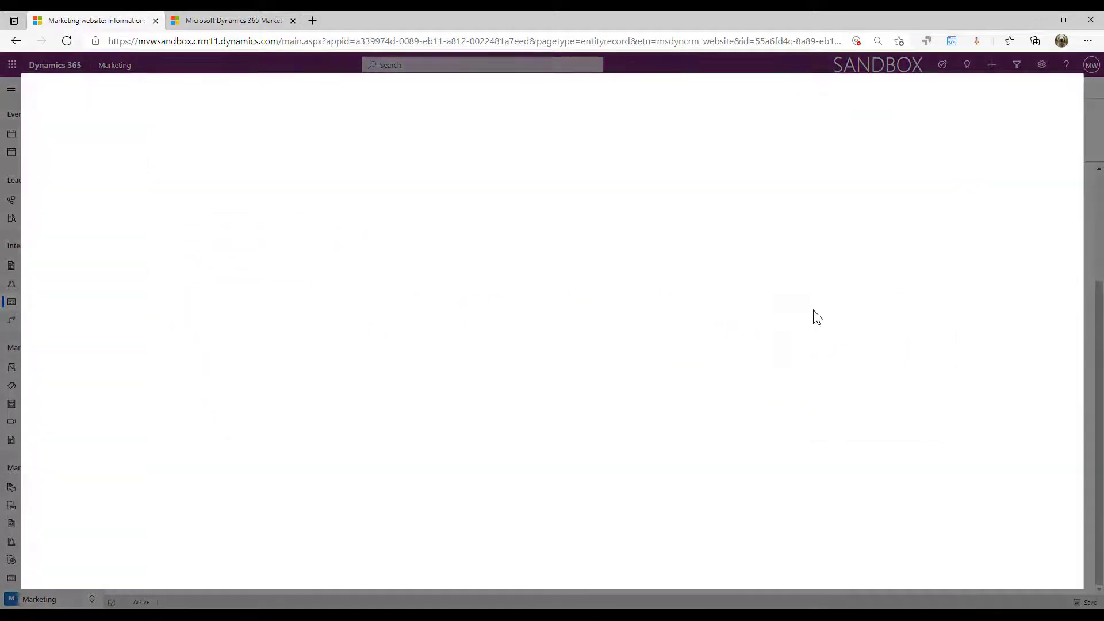
scroll(422, 287, "up", 3)
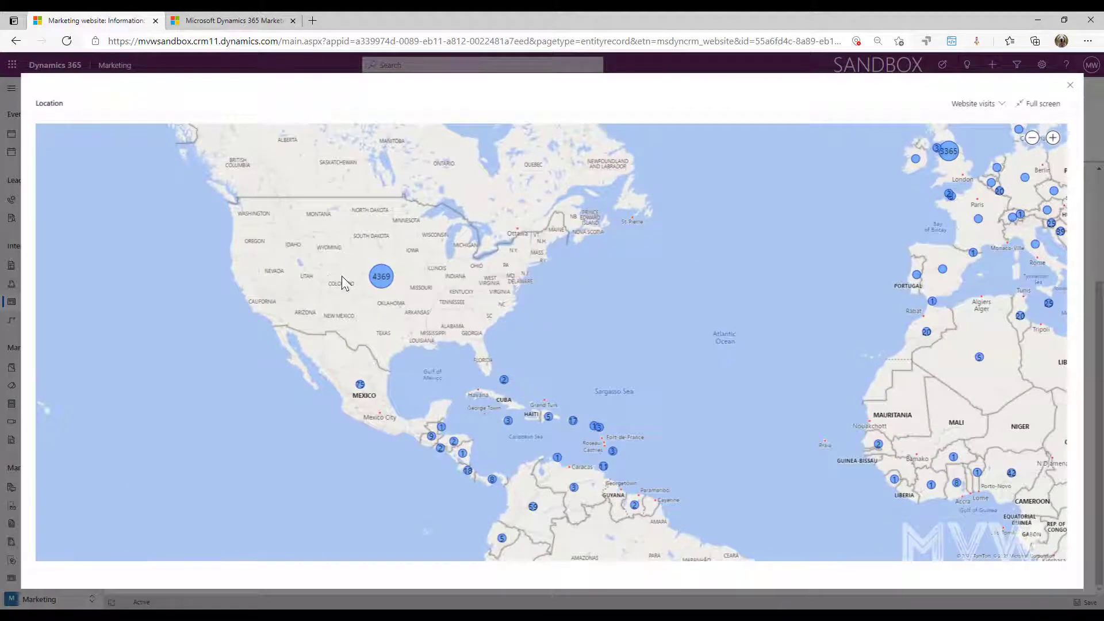
scroll(345, 284, "up", 2)
scroll(431, 291, "down", 2)
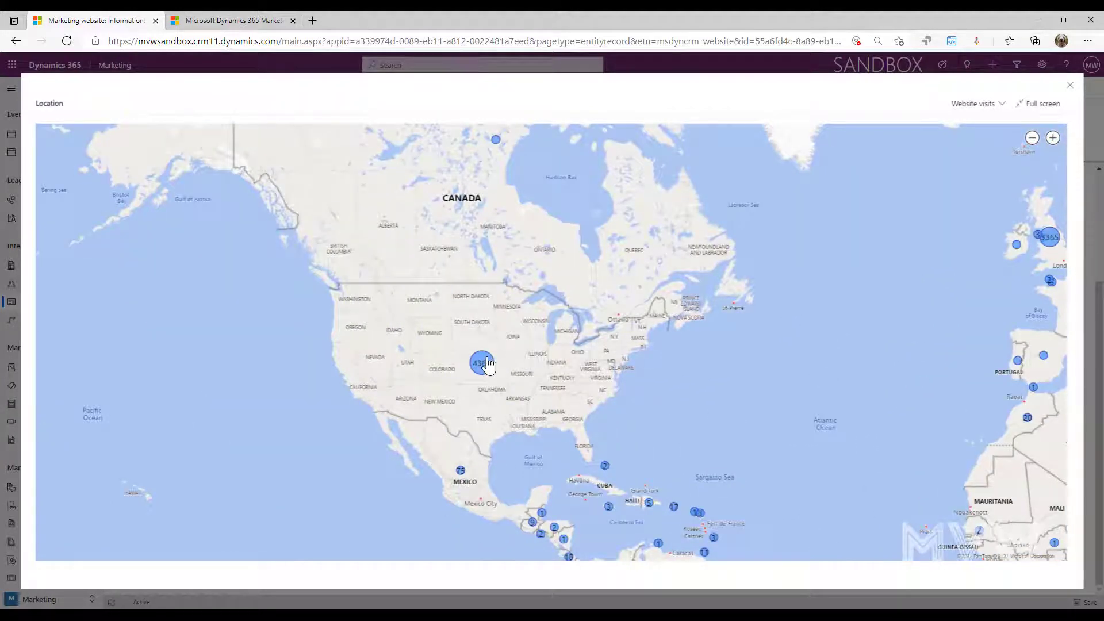
scroll(495, 371, "up", 1)
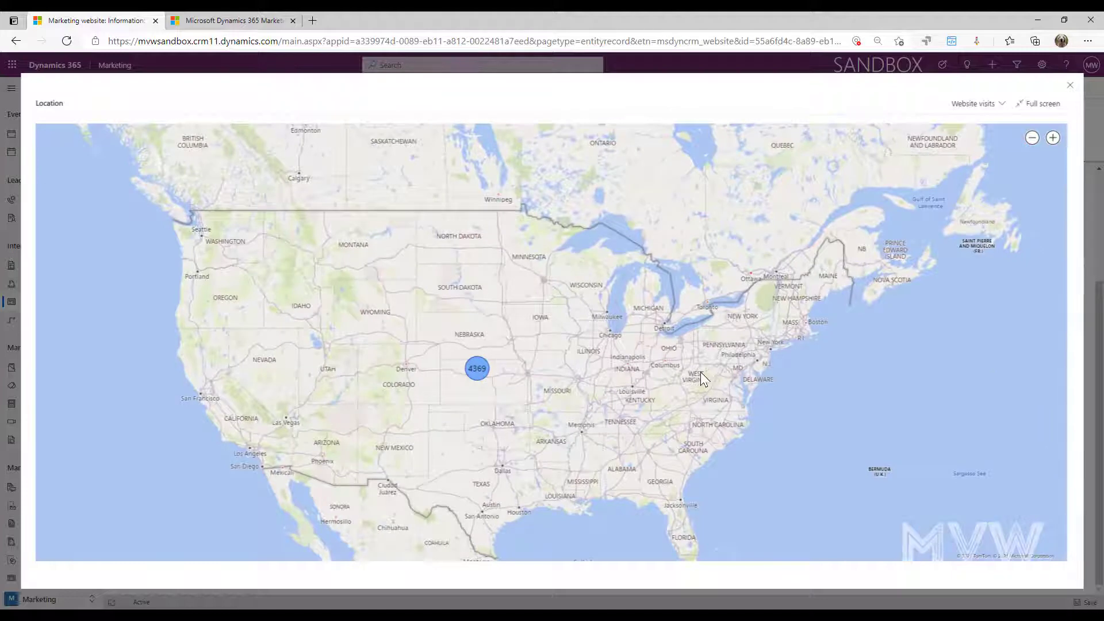
left_click(477, 368)
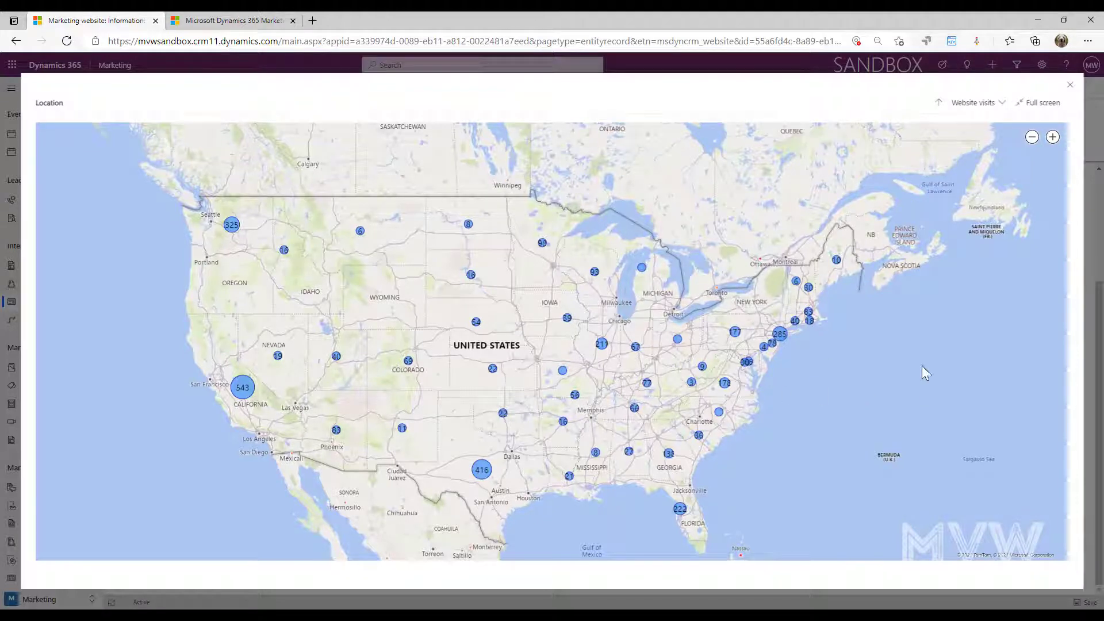
left_click(482, 470)
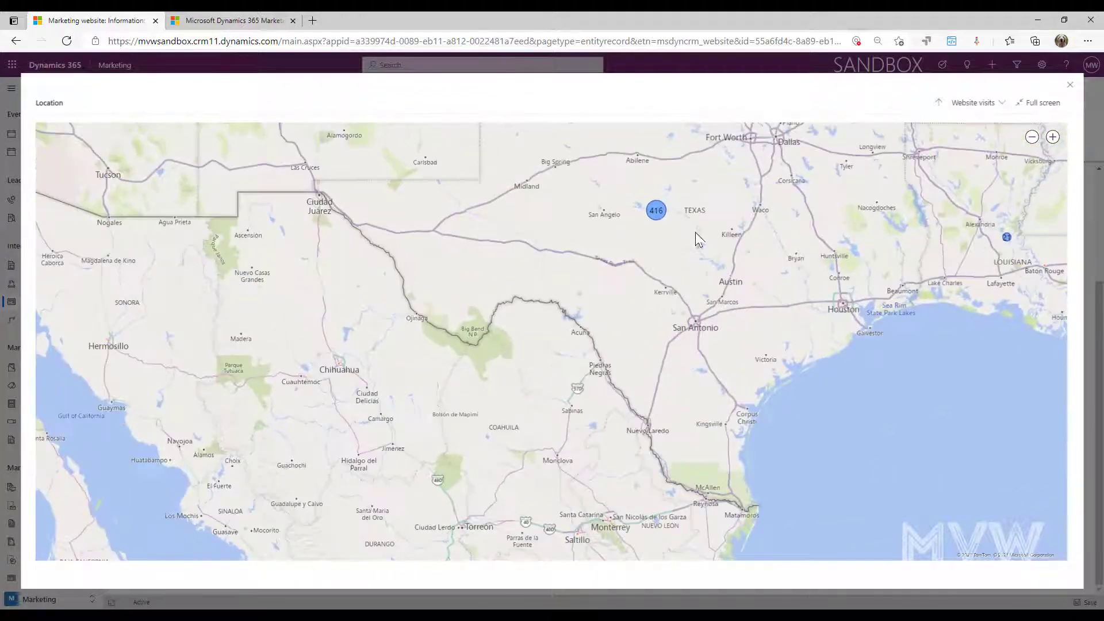
scroll(669, 242, "up", 3)
scroll(670, 242, "down", 5)
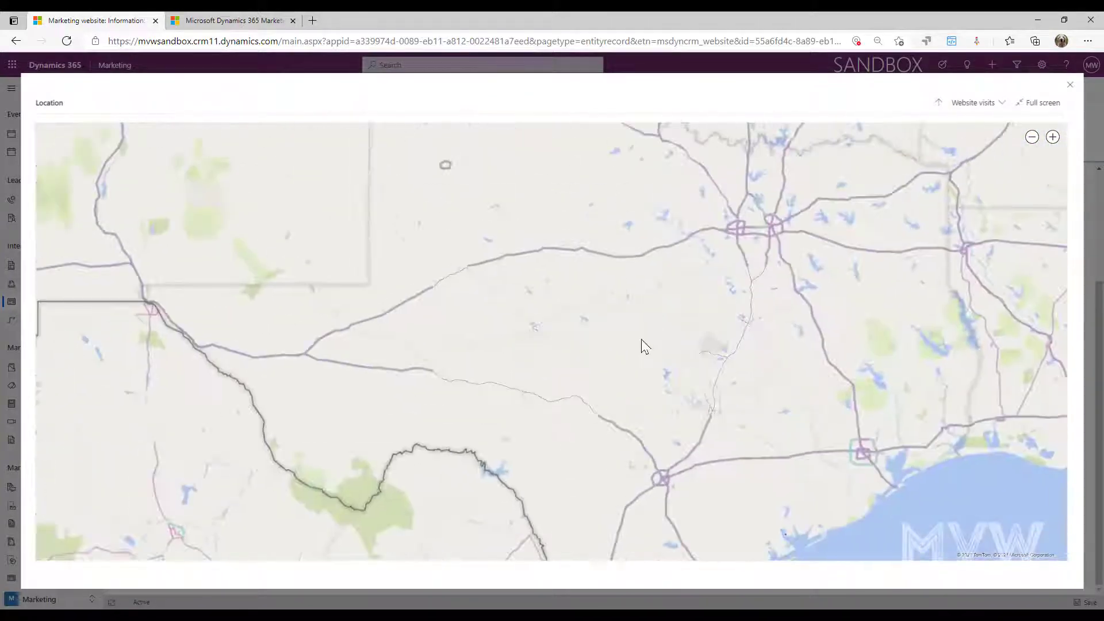
mouse_move(812, 286)
left_click_drag(812, 286, 653, 340)
scroll(735, 405, "down", 2)
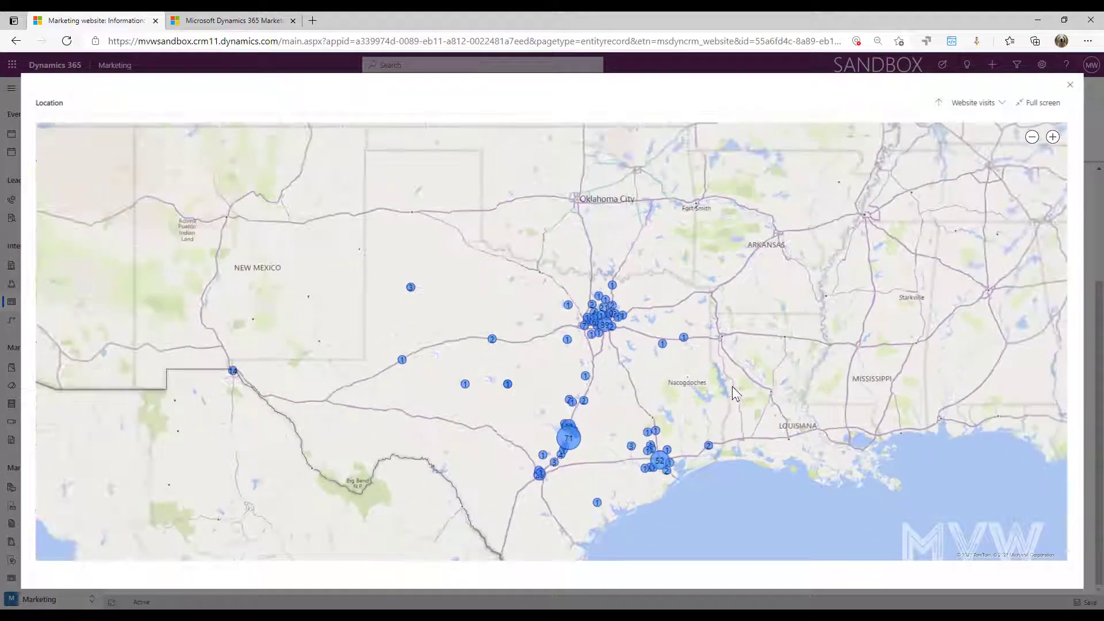
left_click(631, 417)
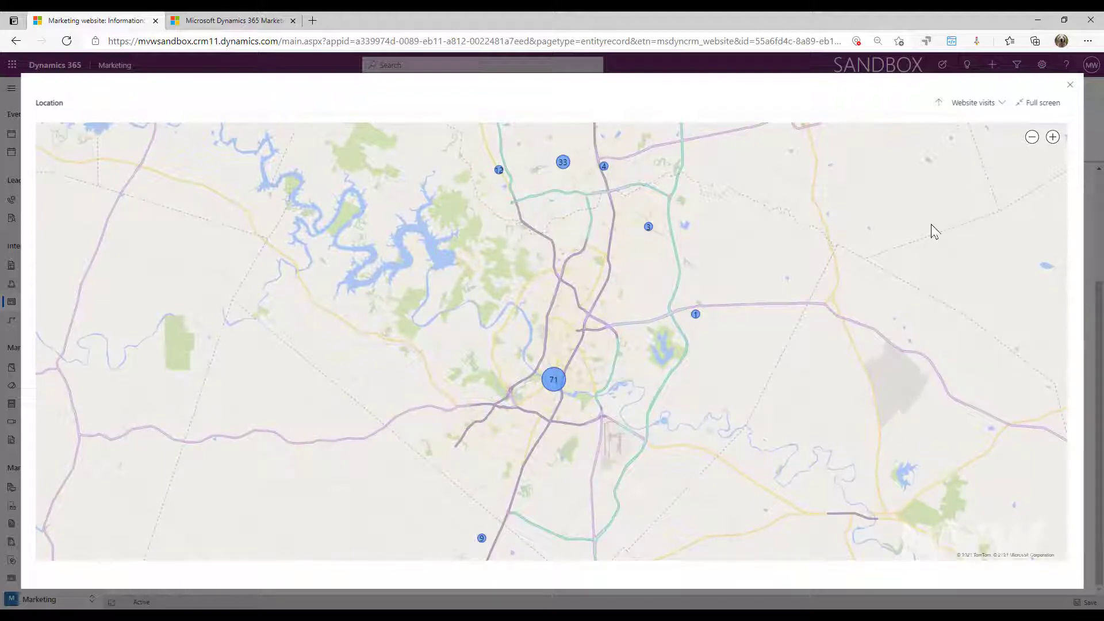
scroll(941, 210, "down", 5)
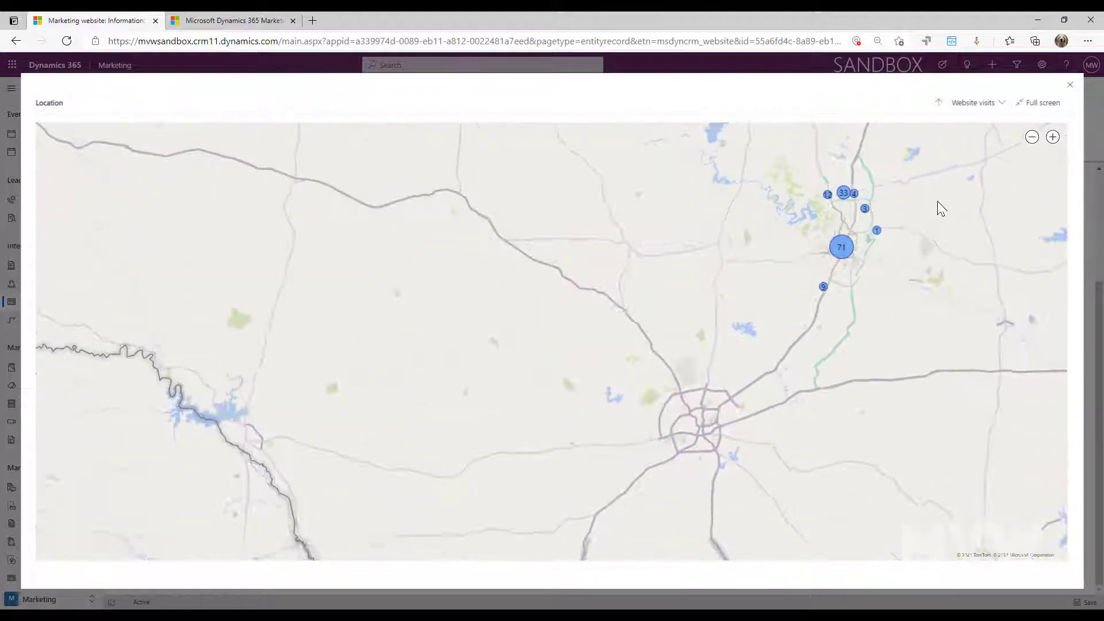
left_click(1072, 86)
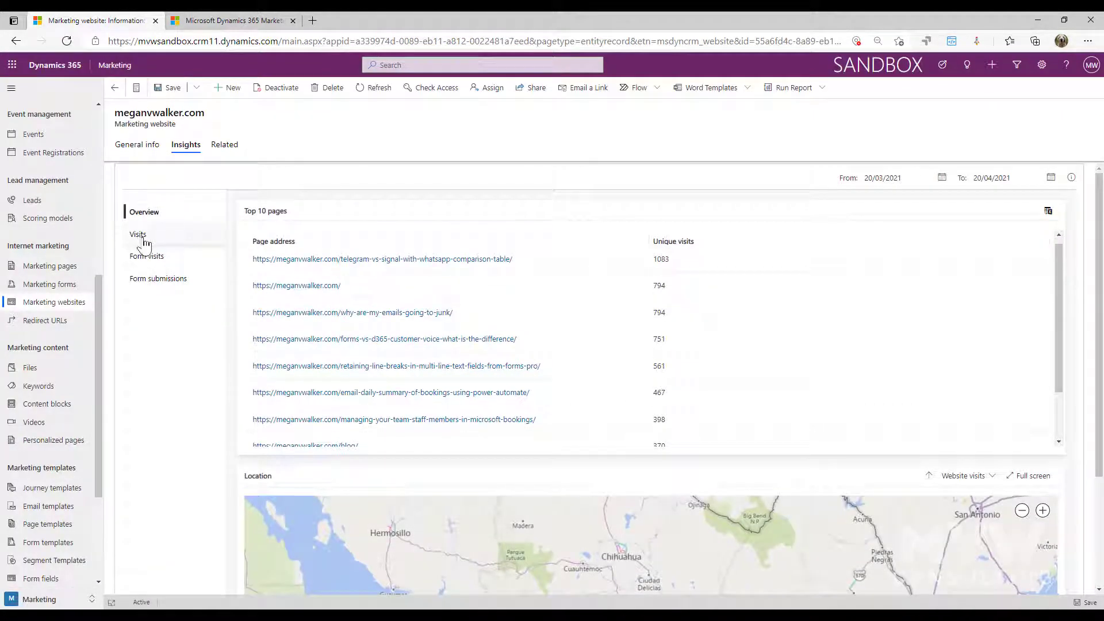
Browse the Website visits table for 20/03/2021–20/04/2021, with page, referrer, duration and timestamp
left_click(138, 235)
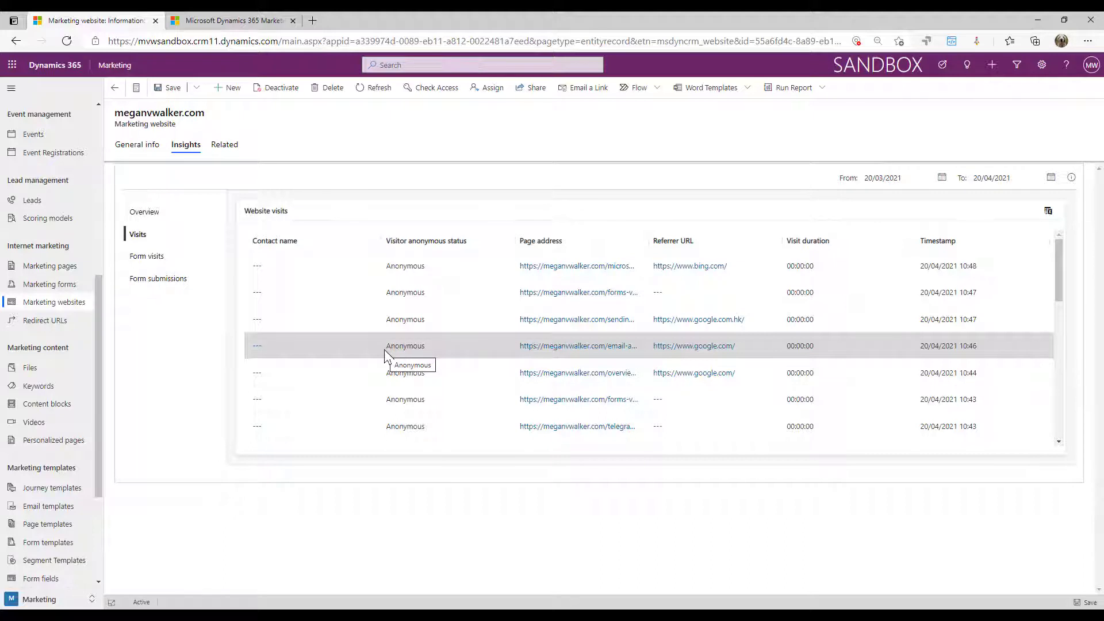
scroll(276, 263, "down", 1)
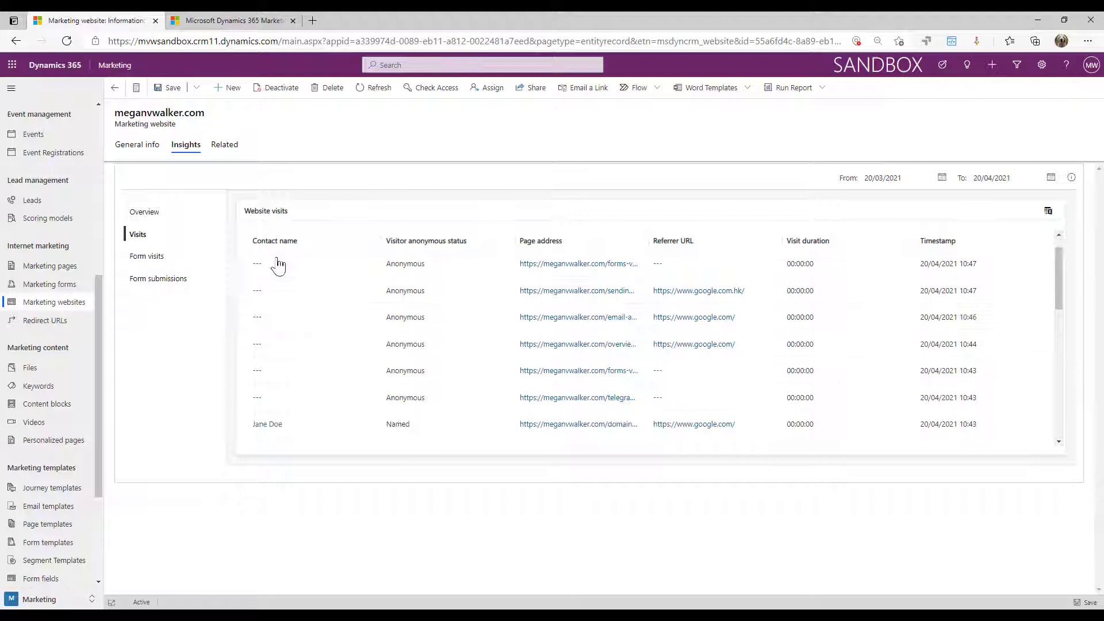
scroll(402, 391, "down", 1)
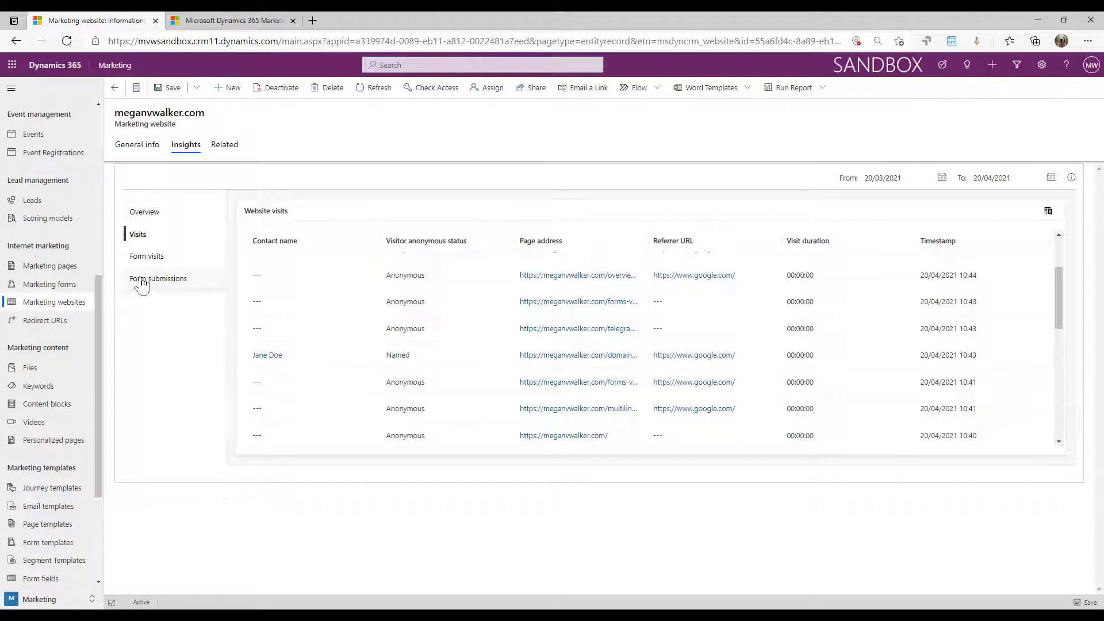
Check the empty Form visits and Form submissions views, then go back to Overview
left_click(144, 260)
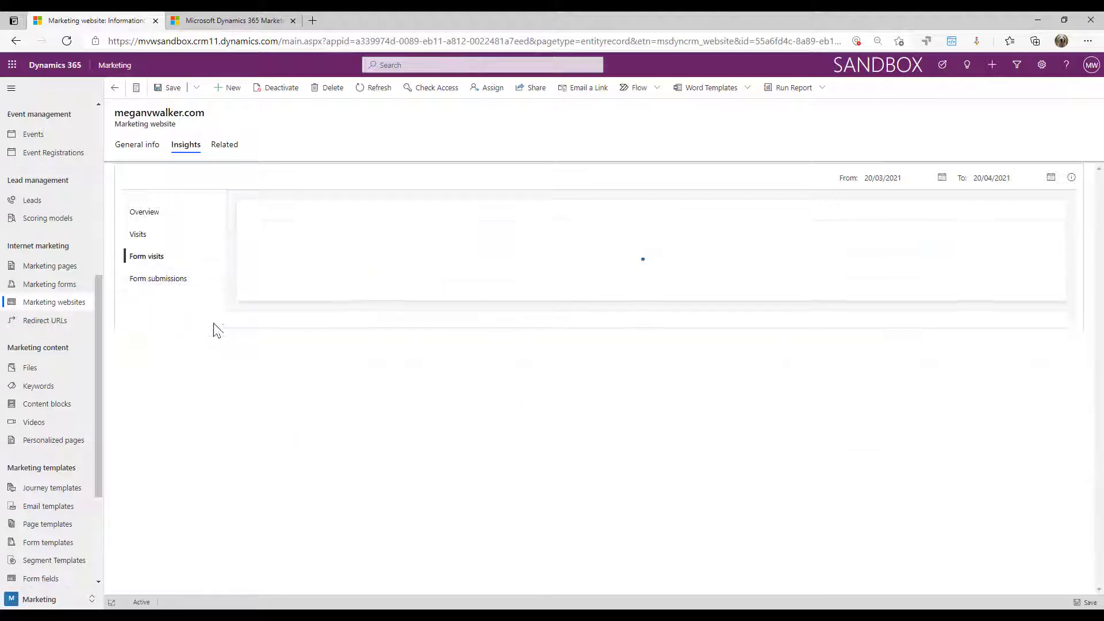
left_click(171, 285)
left_click(151, 212)
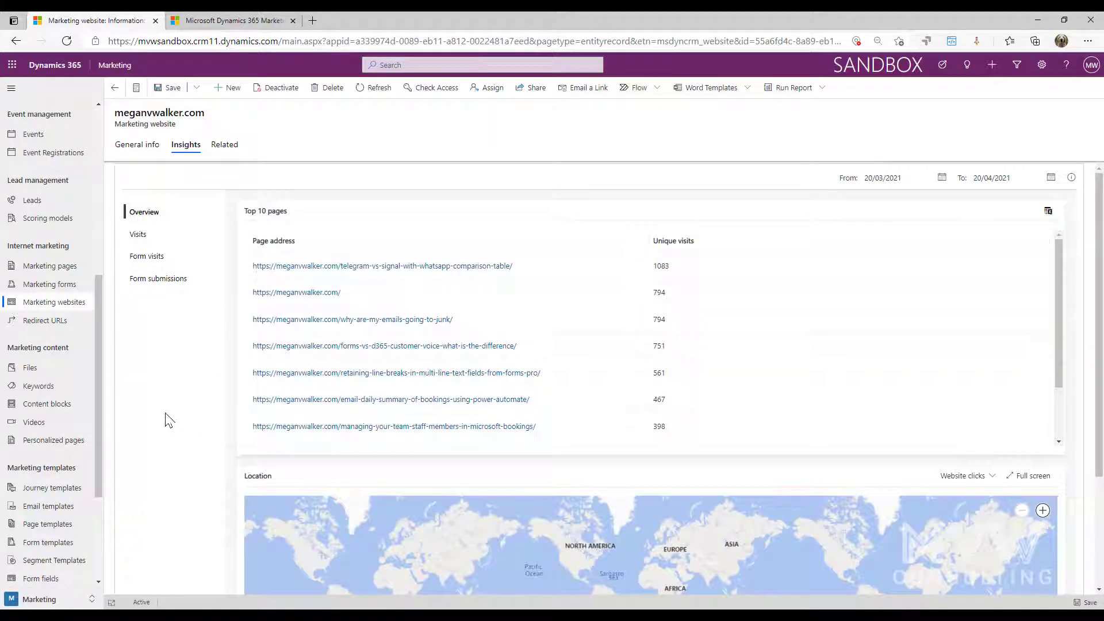